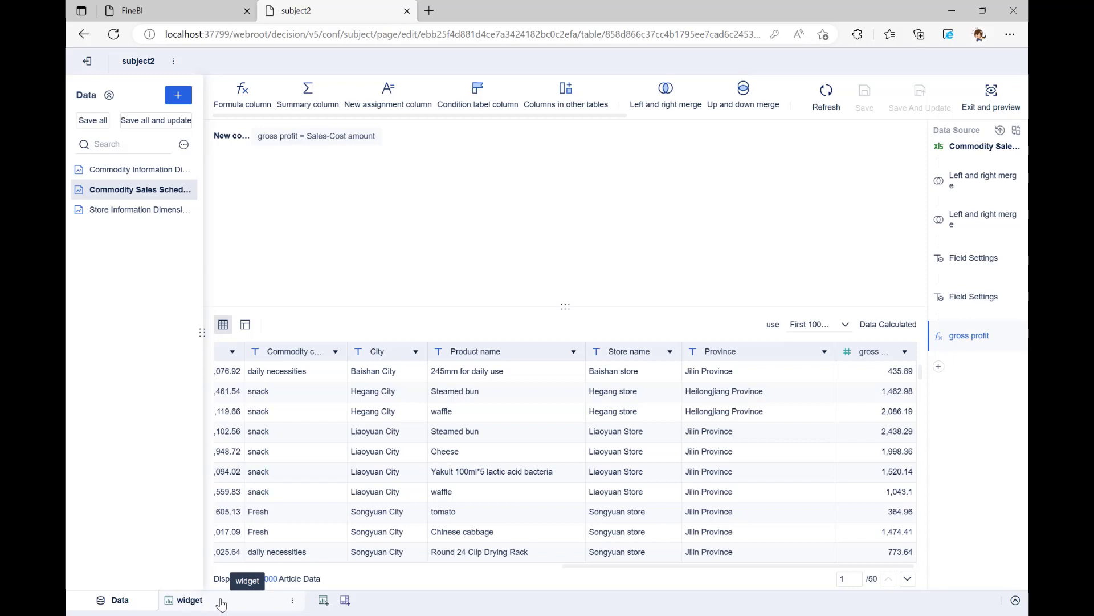
# Build a table of Product name with summed Quantity, Sales and gross profit as values
pyautogui.click(221, 603)
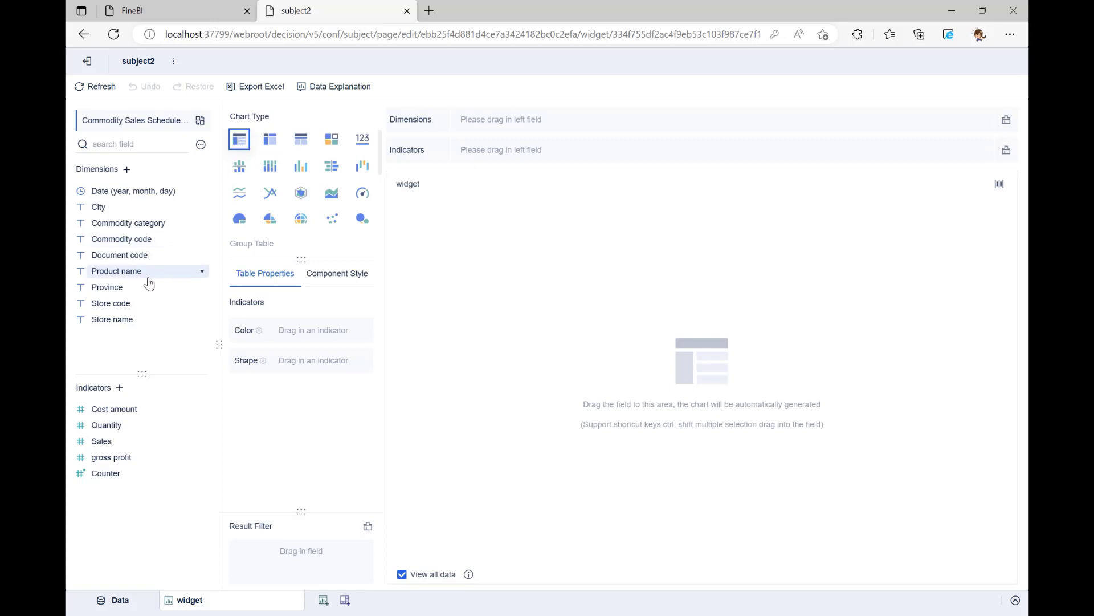
pyautogui.moveTo(125, 272); pyautogui.dragTo(516, 121)
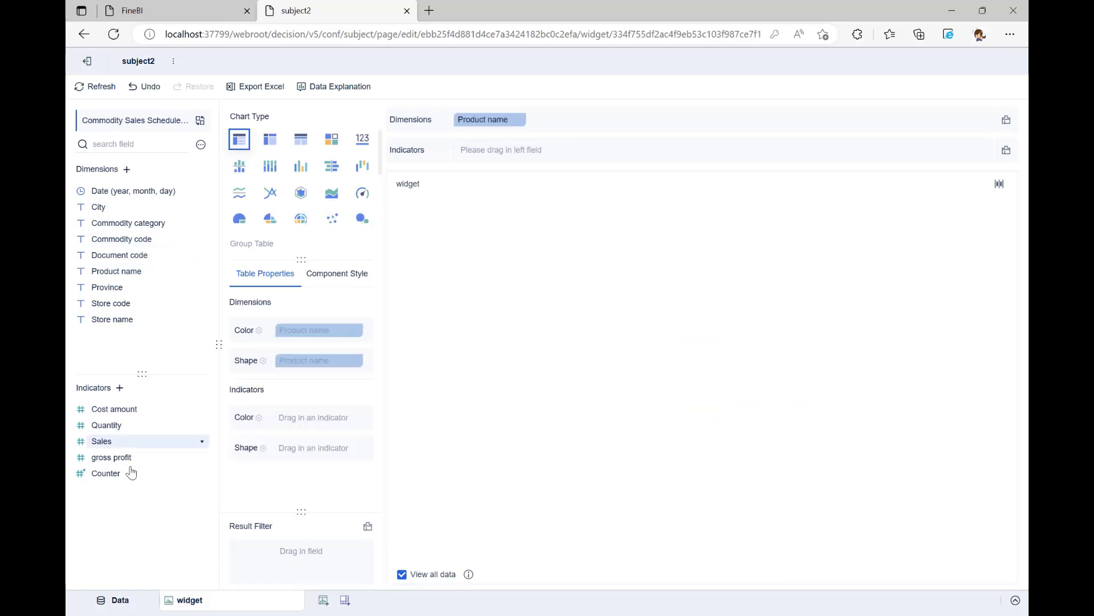
pyautogui.keyDown('ctrl'); pyautogui.click(107, 442); pyautogui.keyUp('ctrl')
pyautogui.keyDown('ctrl'); pyautogui.click(109, 458); pyautogui.keyUp('ctrl')
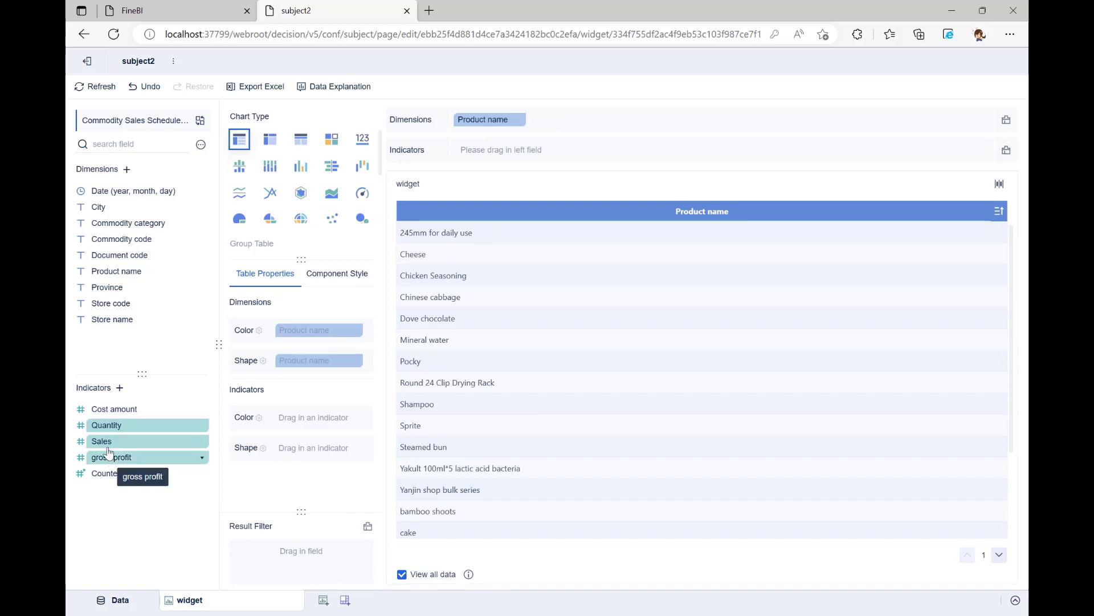
pyautogui.moveTo(109, 461); pyautogui.dragTo(495, 147)
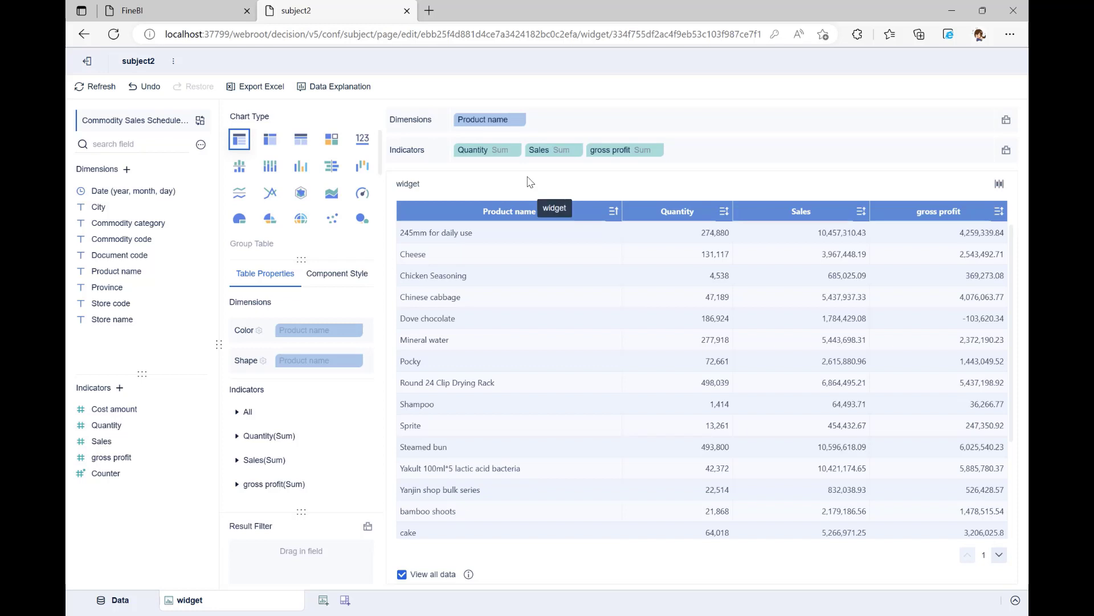
# Group rows by Date (year, month, day) before Product name and expand all row header nodes
pyautogui.click(337, 273)
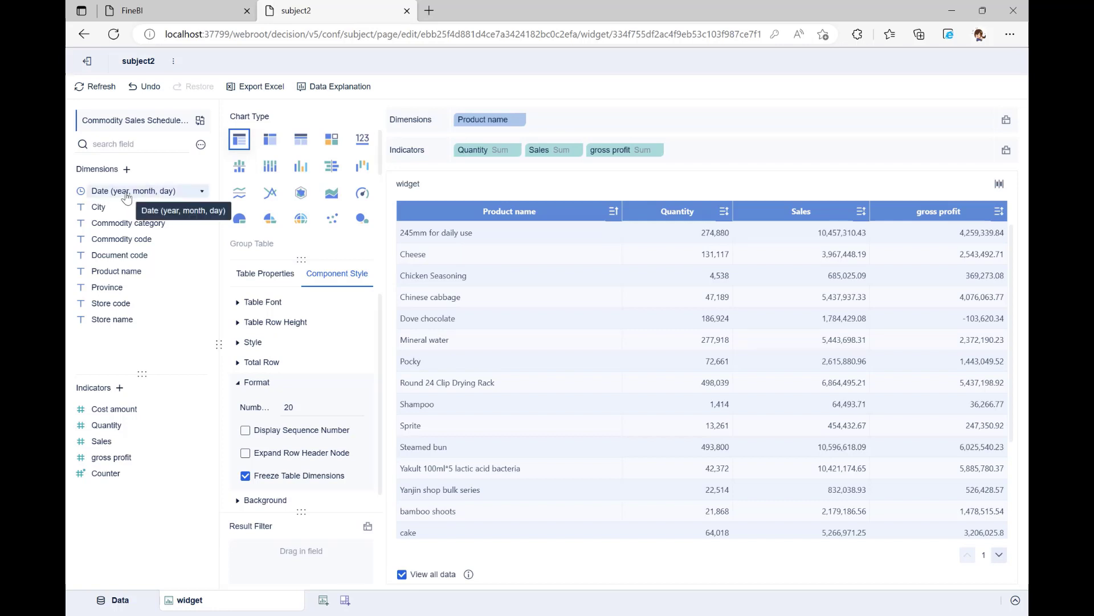
pyautogui.moveTo(127, 197); pyautogui.dragTo(471, 125)
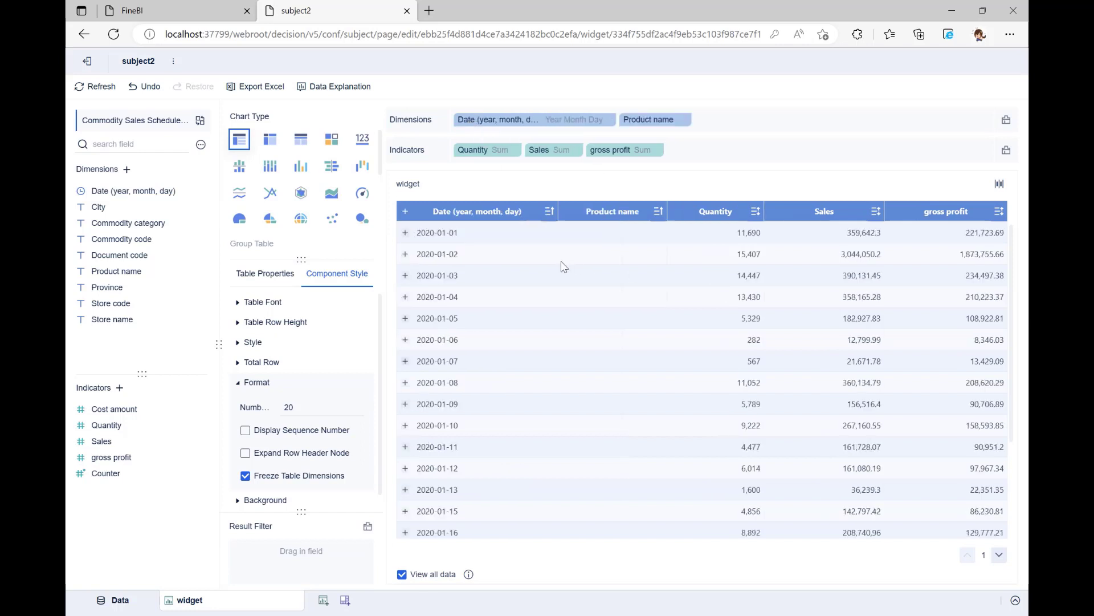
pyautogui.click(405, 234)
pyautogui.click(246, 453)
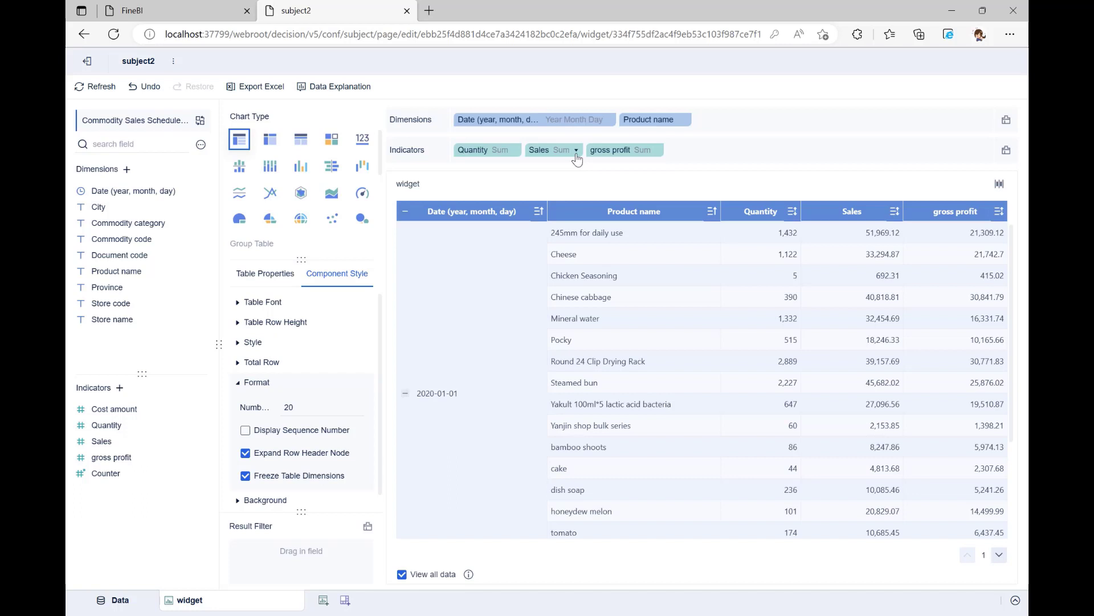
pyautogui.click(576, 154)
pyautogui.moveTo(650, 177)
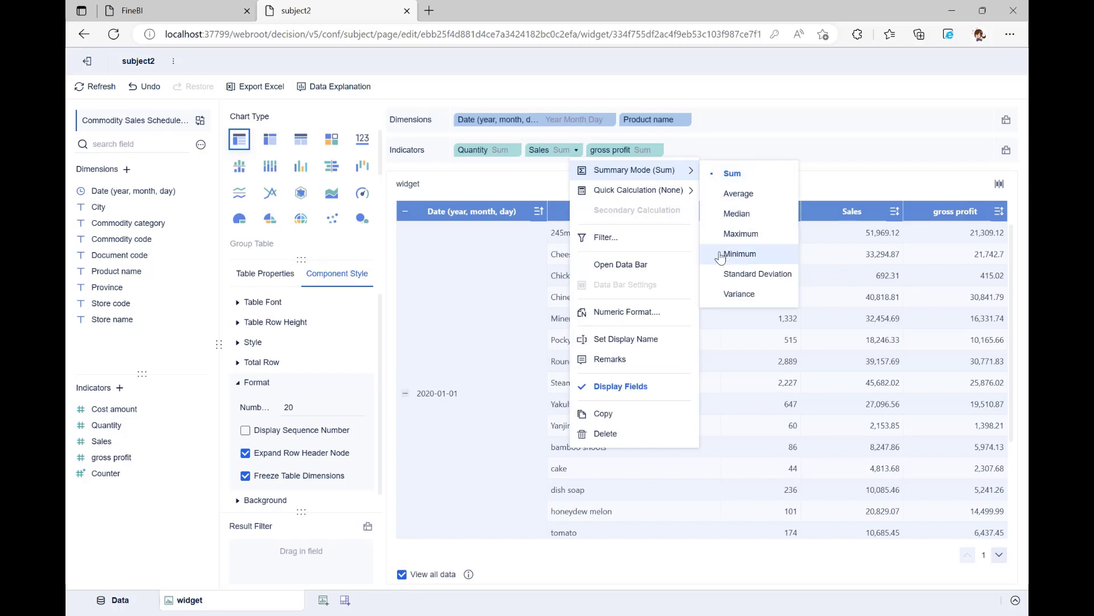
pyautogui.click(512, 173)
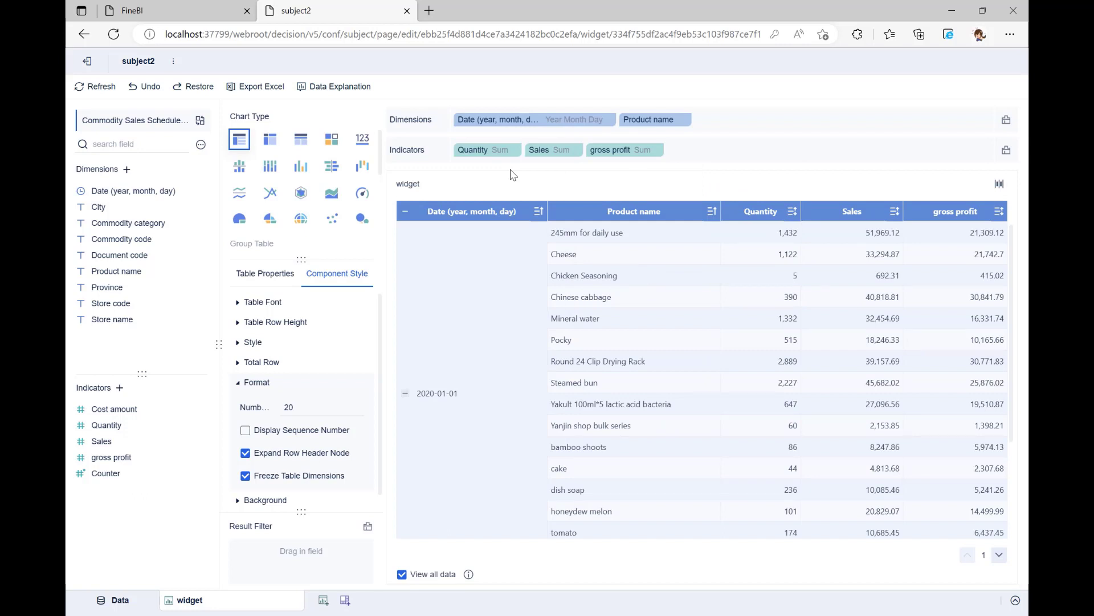
# Make Sales the first value column, remove the Date grouping, and sort products by Sales descending
pyautogui.moveTo(556, 153); pyautogui.dragTo(468, 151)
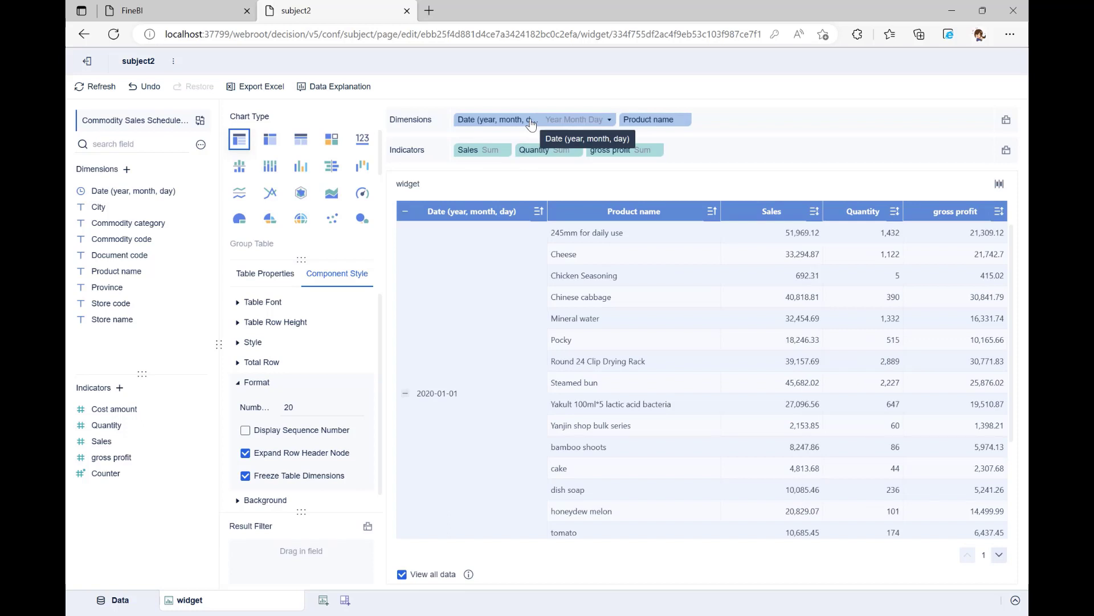
pyautogui.moveTo(530, 124); pyautogui.dragTo(531, 79)
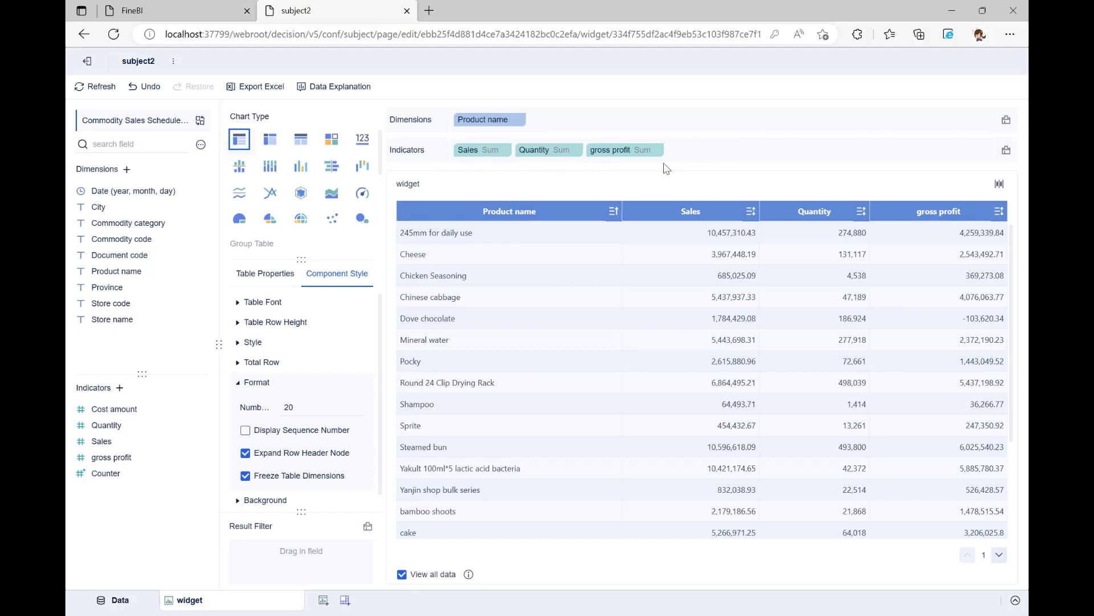
pyautogui.click(751, 212)
pyautogui.click(791, 253)
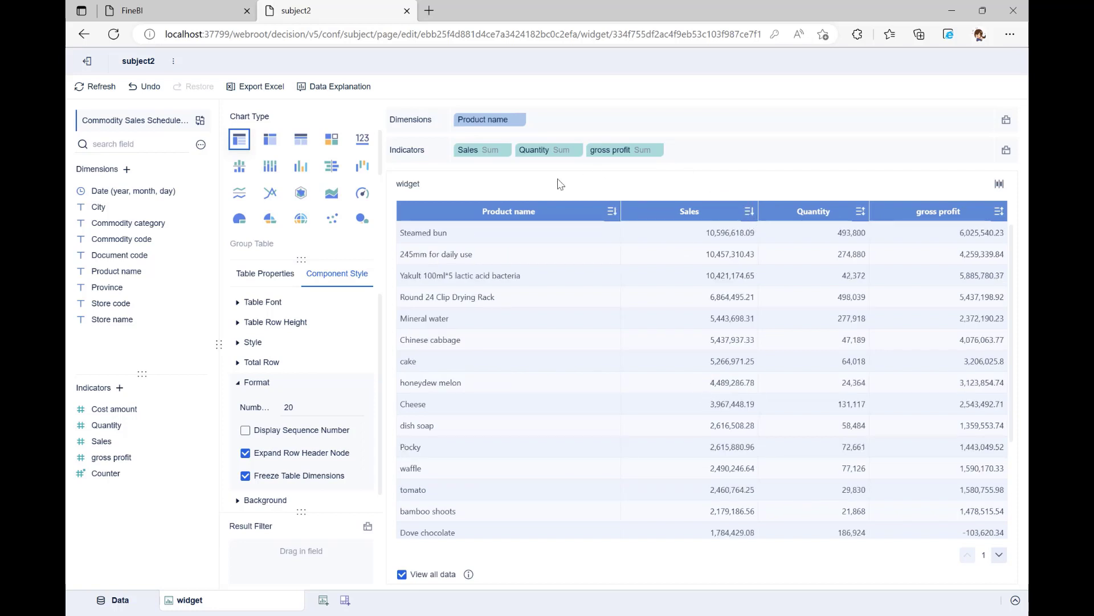
# Filter Product name with a Sales(Sum) Largest N condition, N = 10
pyautogui.click(520, 121)
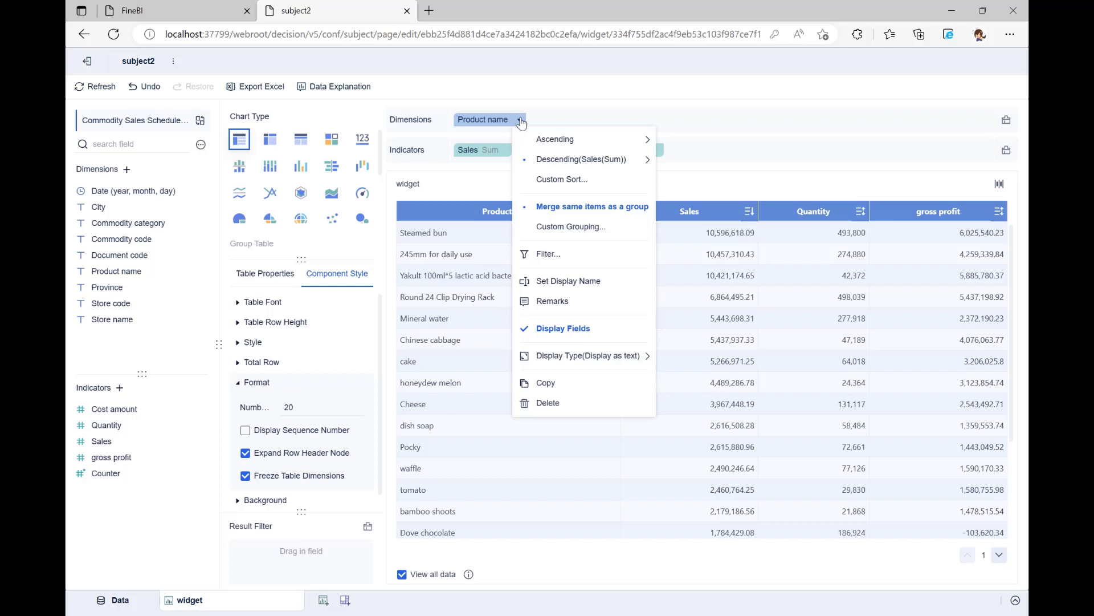
pyautogui.click(549, 255)
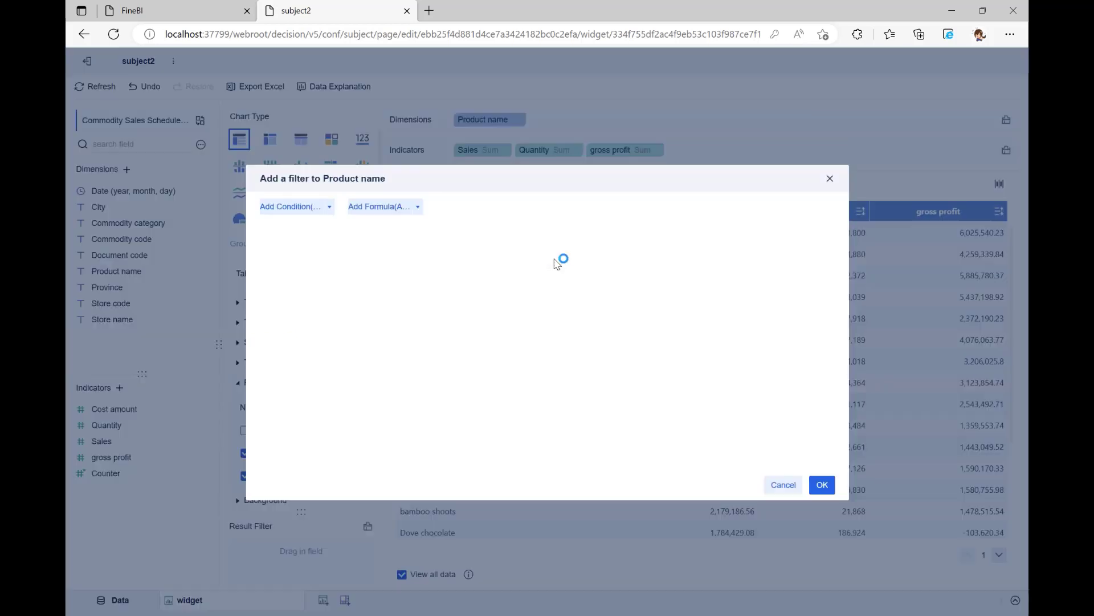
pyautogui.click(297, 209)
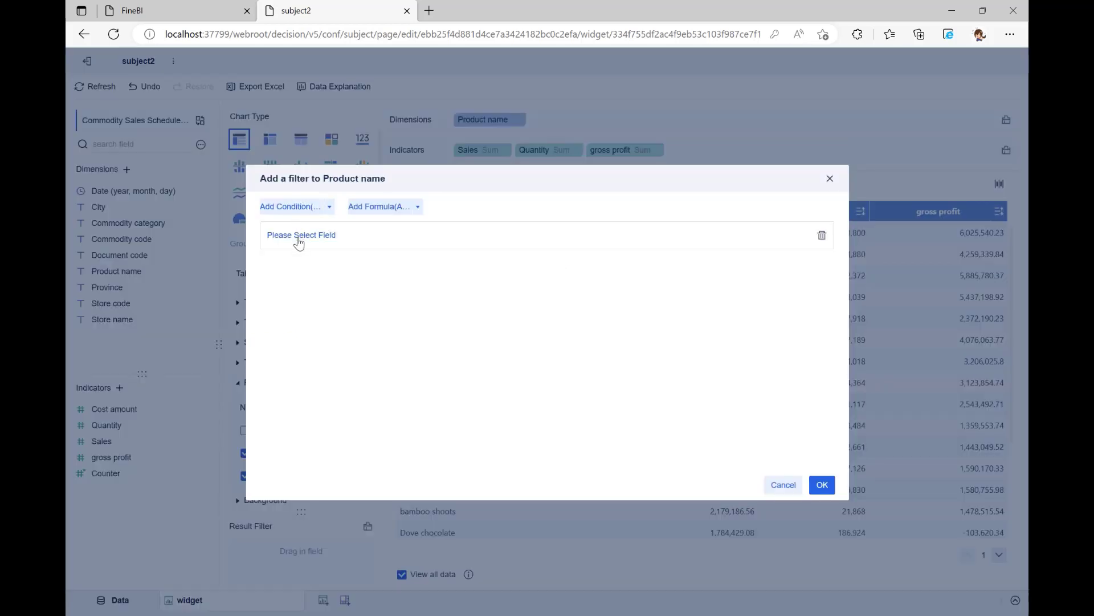
pyautogui.click(300, 235)
pyautogui.click(330, 342)
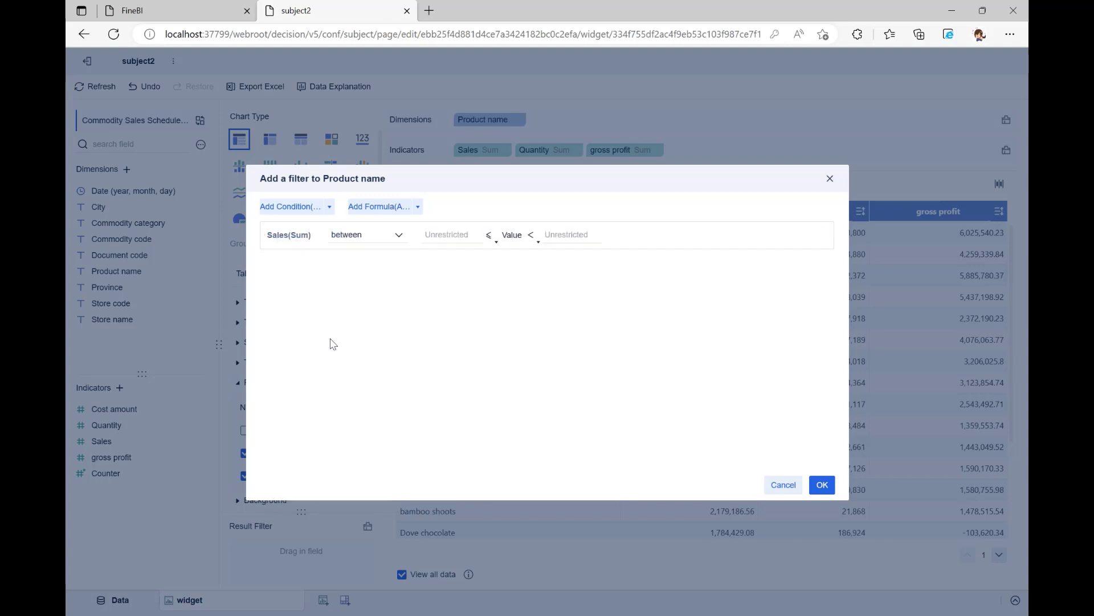
pyautogui.click(405, 239)
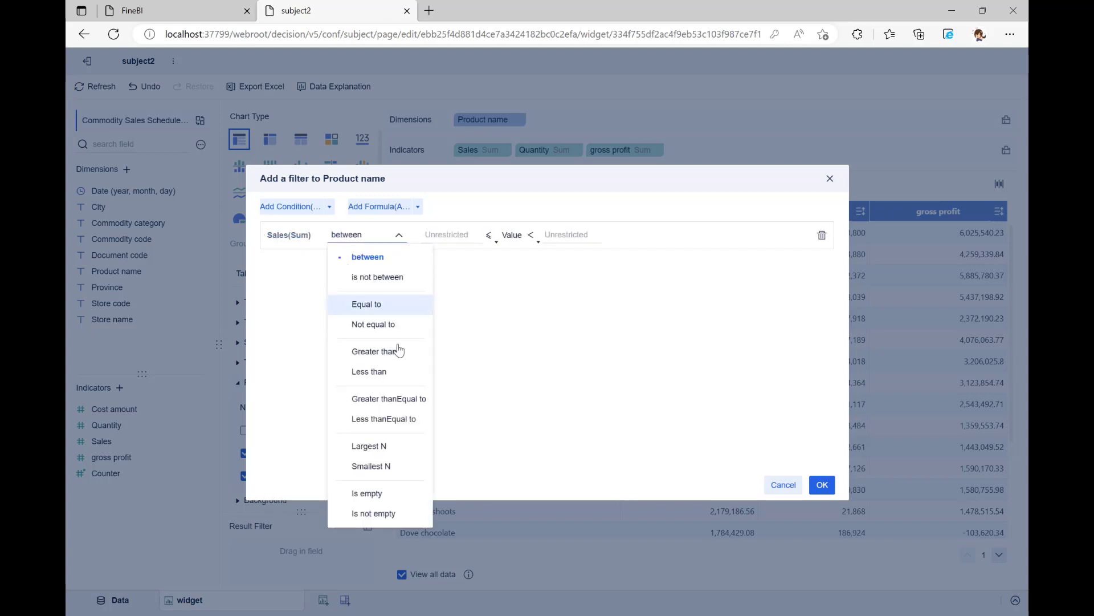
pyautogui.click(386, 447)
pyautogui.click(531, 237)
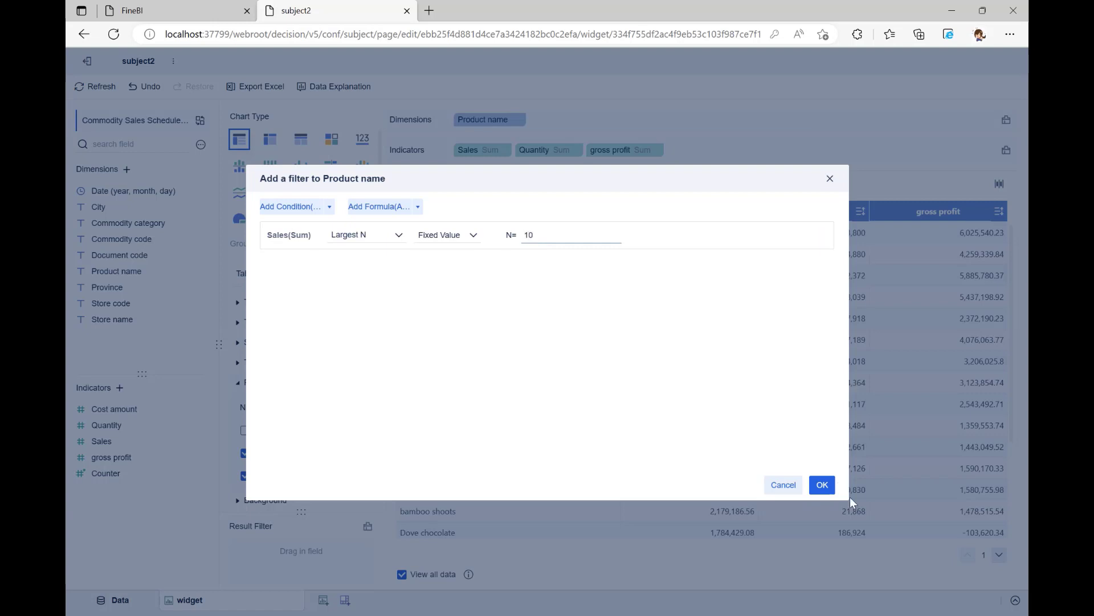
pyautogui.click(823, 485)
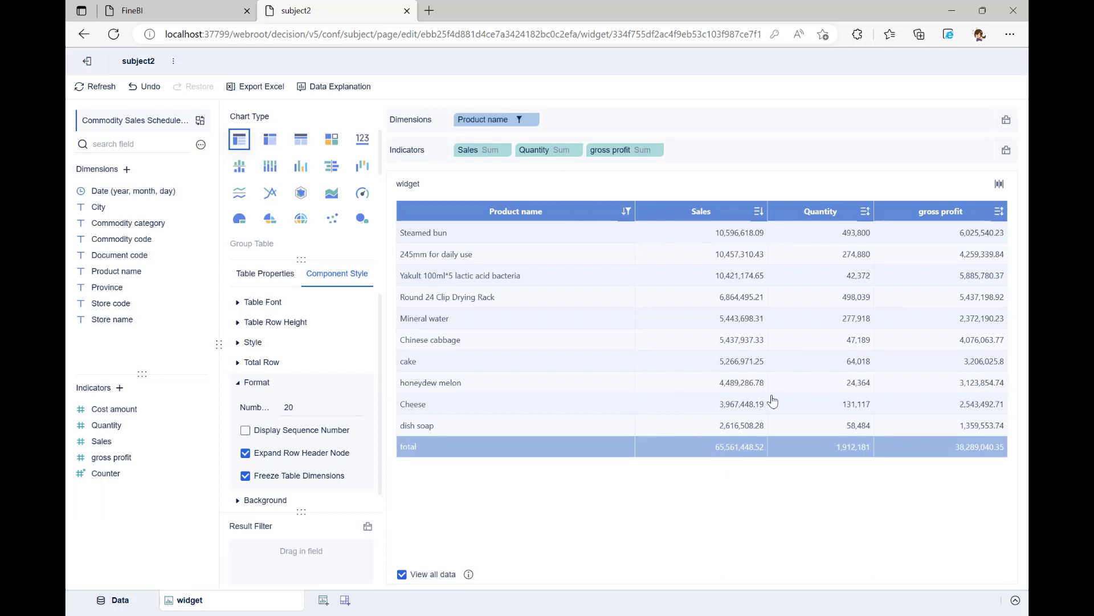
# Format Sales as a Number with 2 decimals in Ten Thousand units
pyautogui.click(506, 151)
pyautogui.click(546, 312)
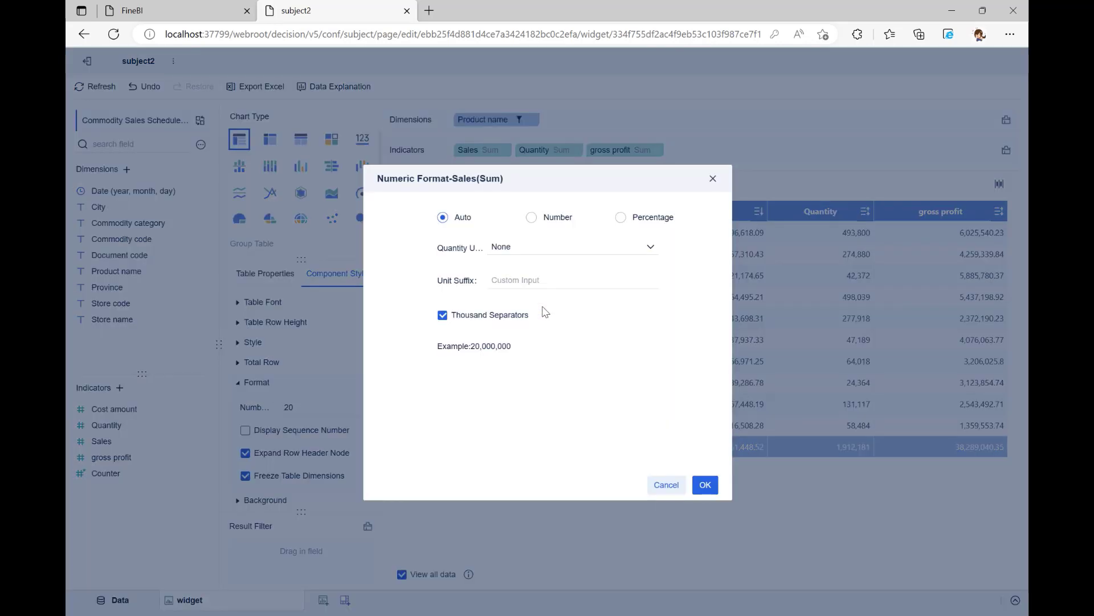
pyautogui.click(532, 217)
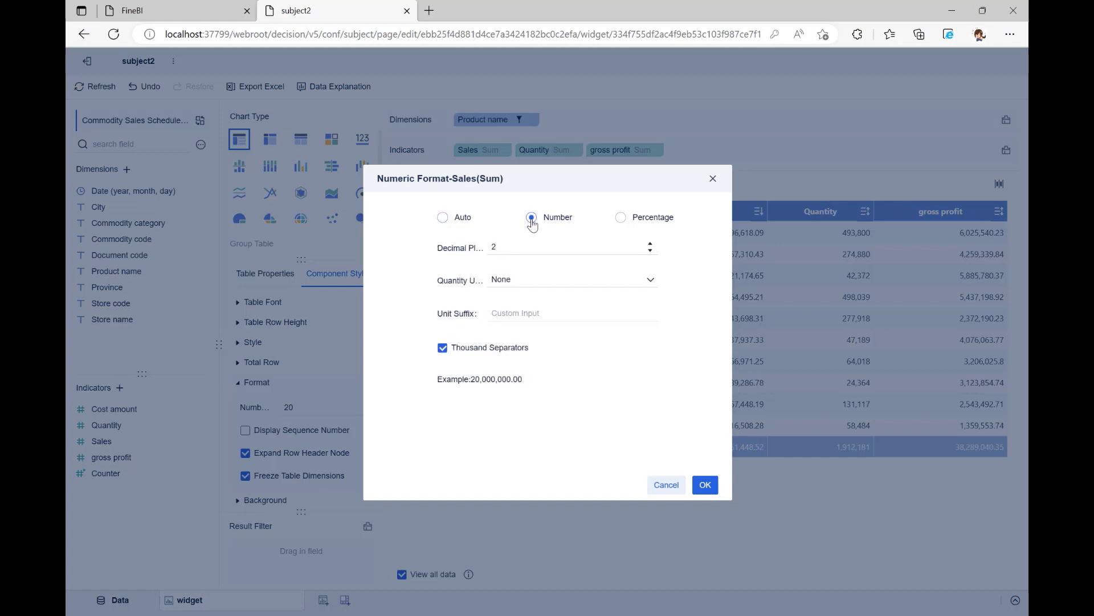
pyautogui.click(648, 281)
pyautogui.click(553, 335)
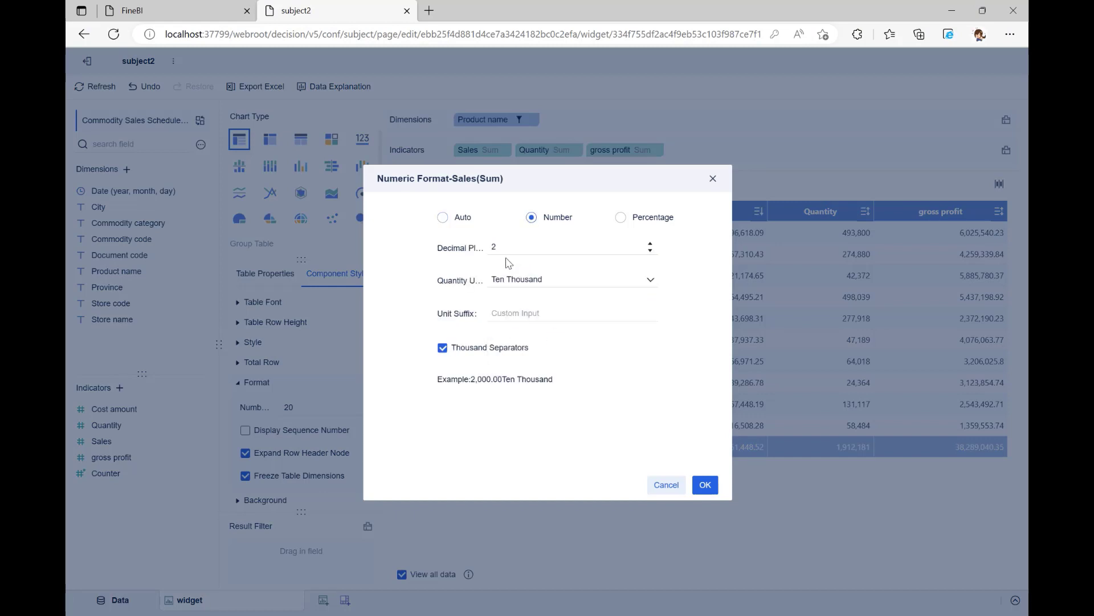
pyautogui.click(705, 485)
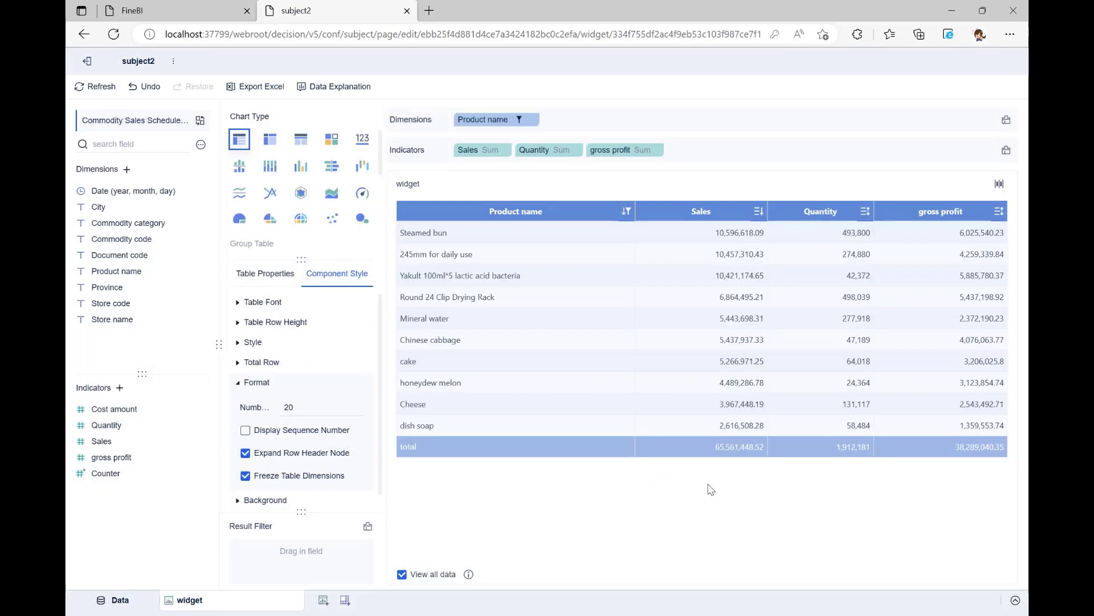
# Format gross profit as a Number with 2 decimals in Ten Thousand units
pyautogui.click(657, 150)
pyautogui.click(702, 313)
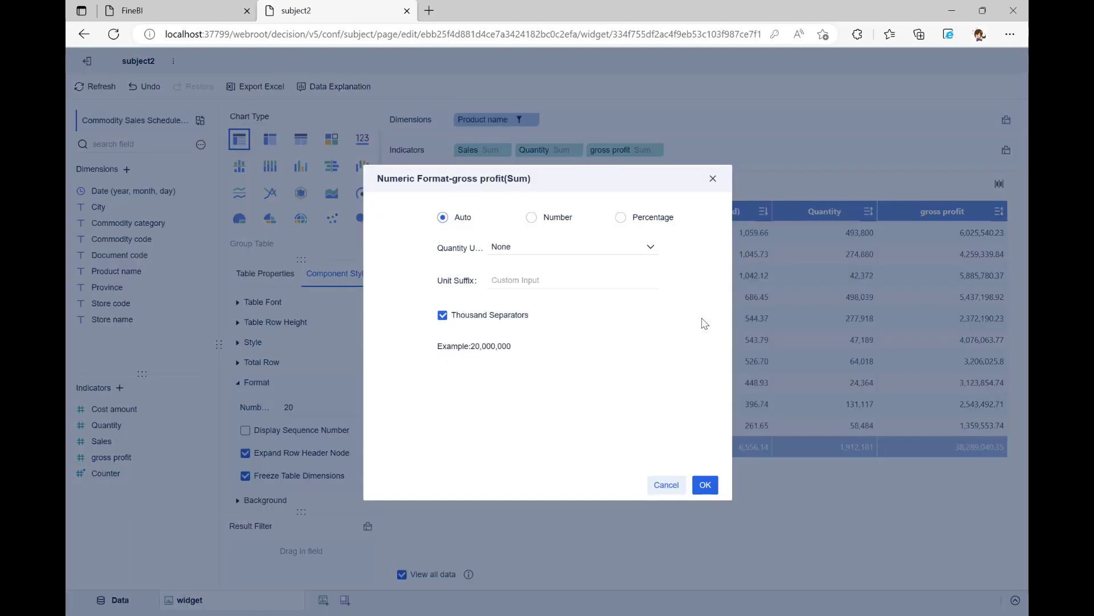
pyautogui.click(533, 217)
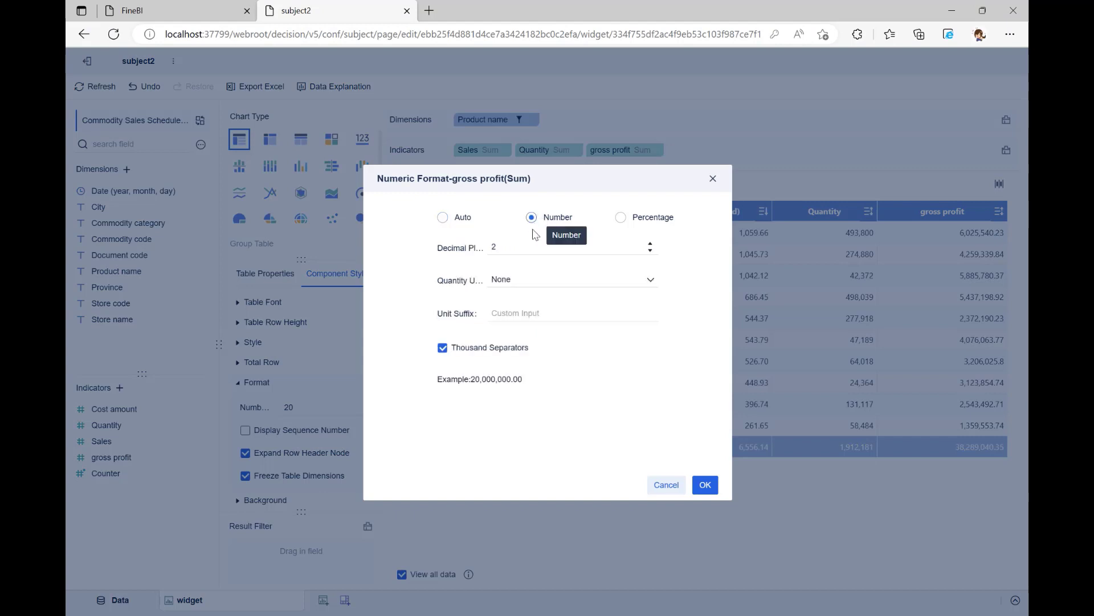
pyautogui.click(533, 281)
pyautogui.click(530, 331)
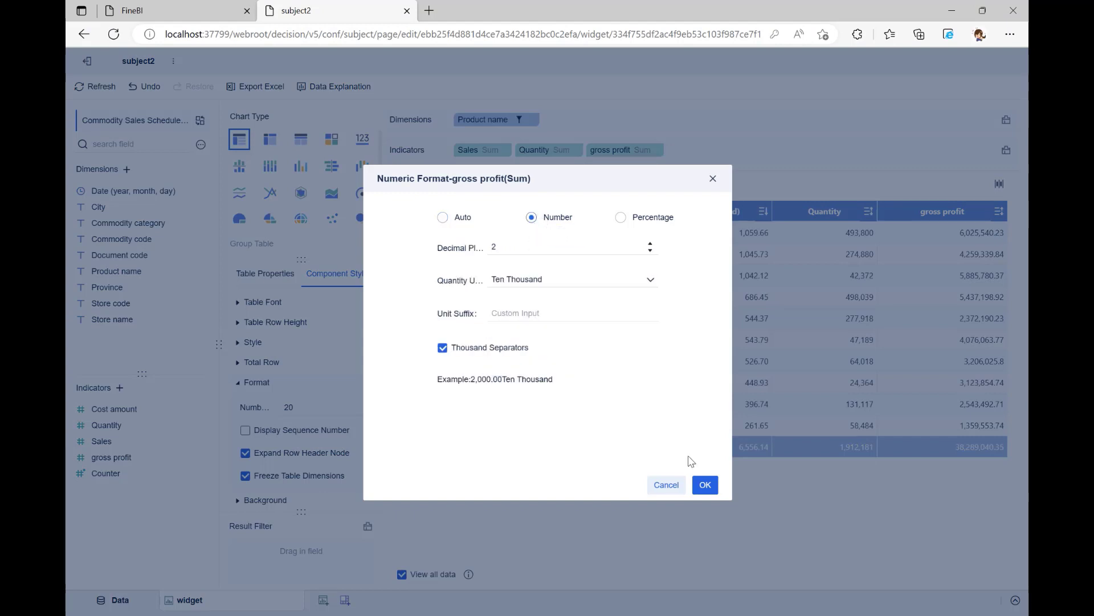
pyautogui.click(705, 485)
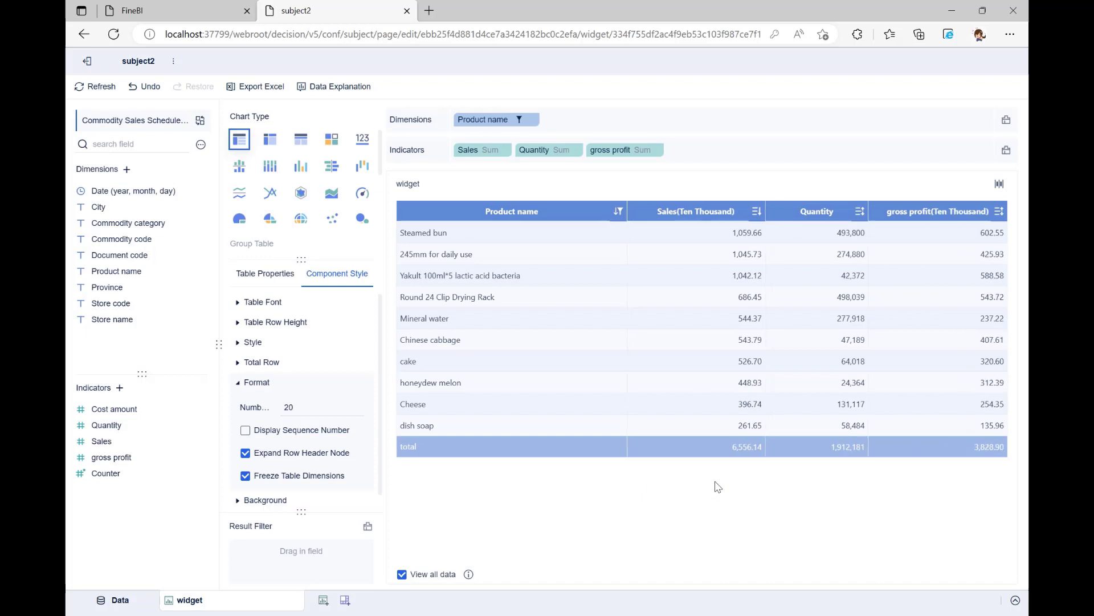
# Rename the widget tab to 'Top 10 items in sales'
pyautogui.doubleClick(277, 600)
pyautogui.write('Top 10 items in sales')
pyautogui.click(206, 562)
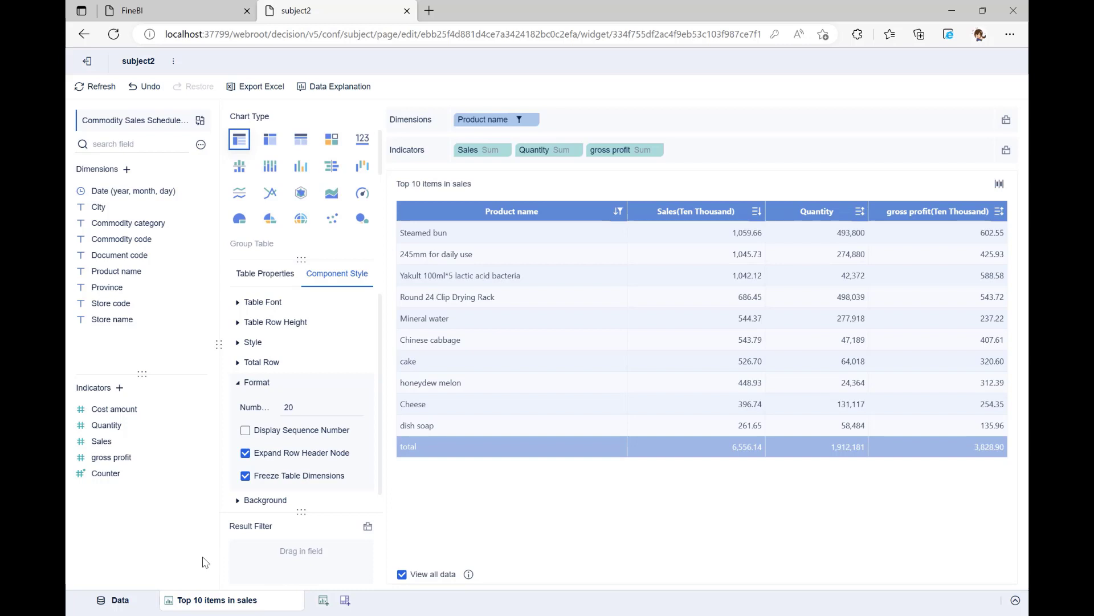
# Add a new component with Date grouped by Year Month and summed gross profit
pyautogui.click(323, 606)
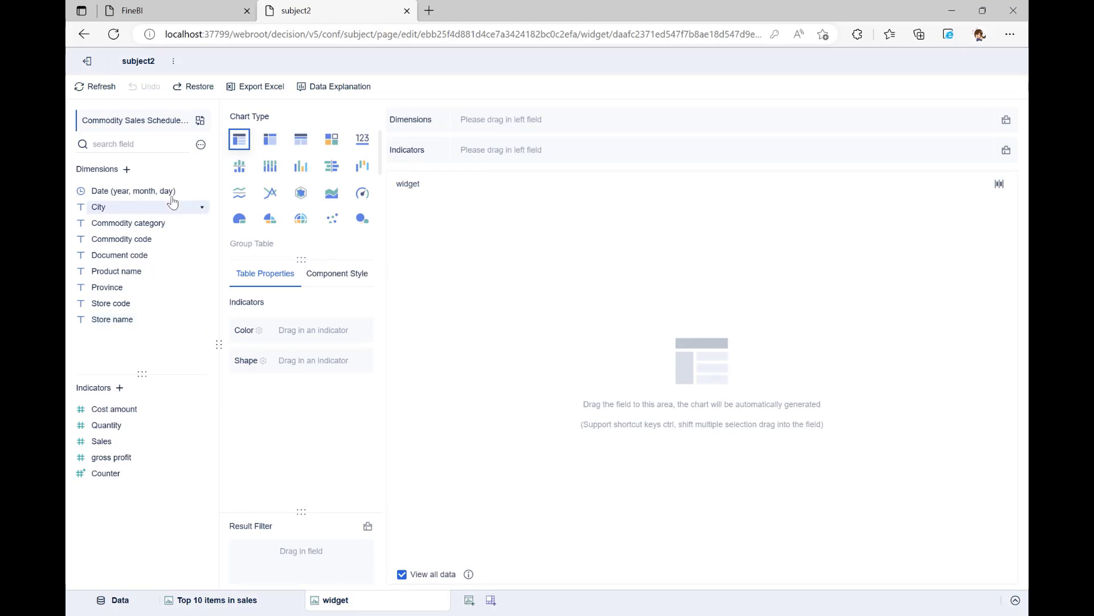
pyautogui.moveTo(142, 191); pyautogui.dragTo(505, 121)
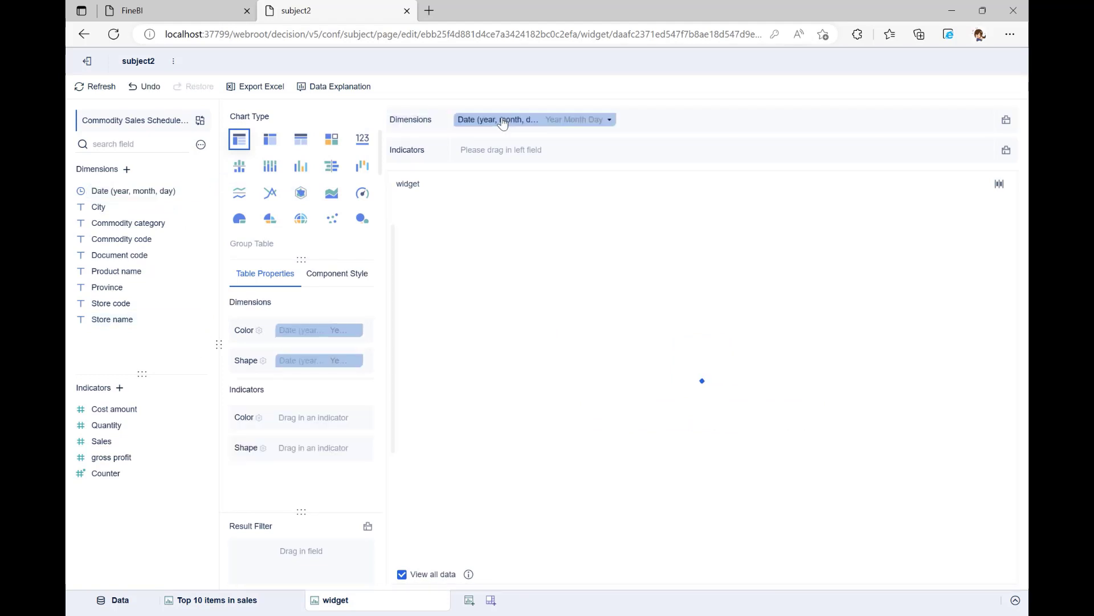
pyautogui.moveTo(256, 353); pyautogui.dragTo(491, 151)
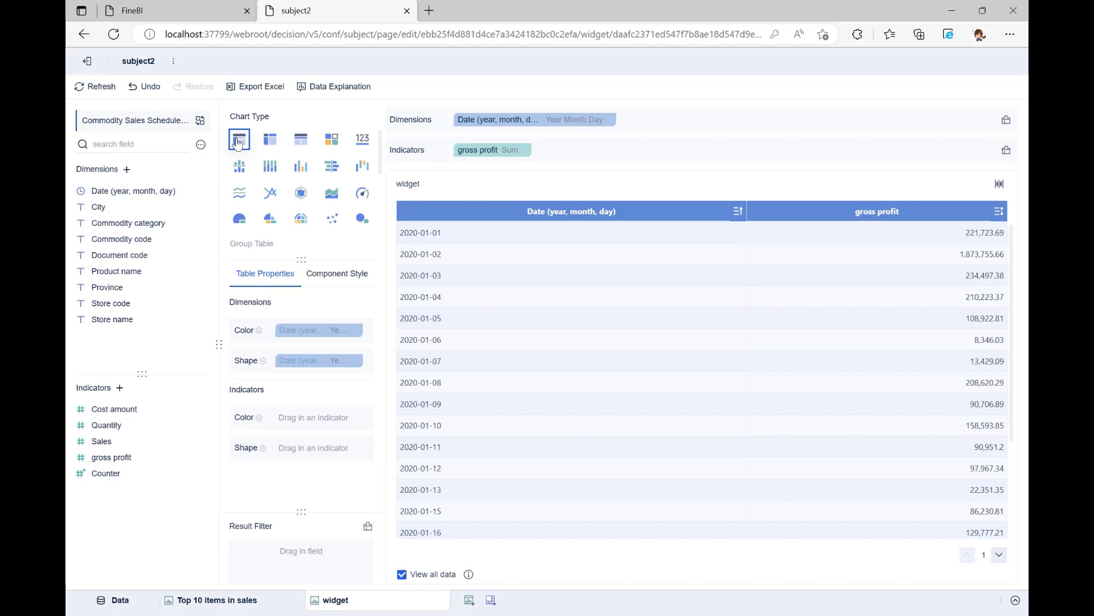
pyautogui.click(609, 121)
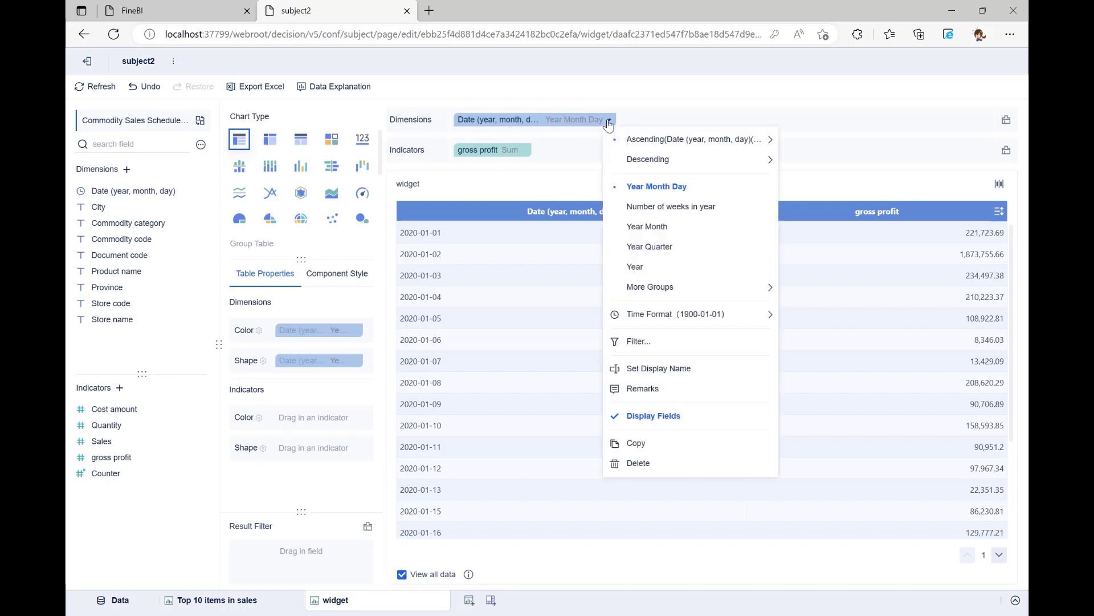
pyautogui.click(647, 227)
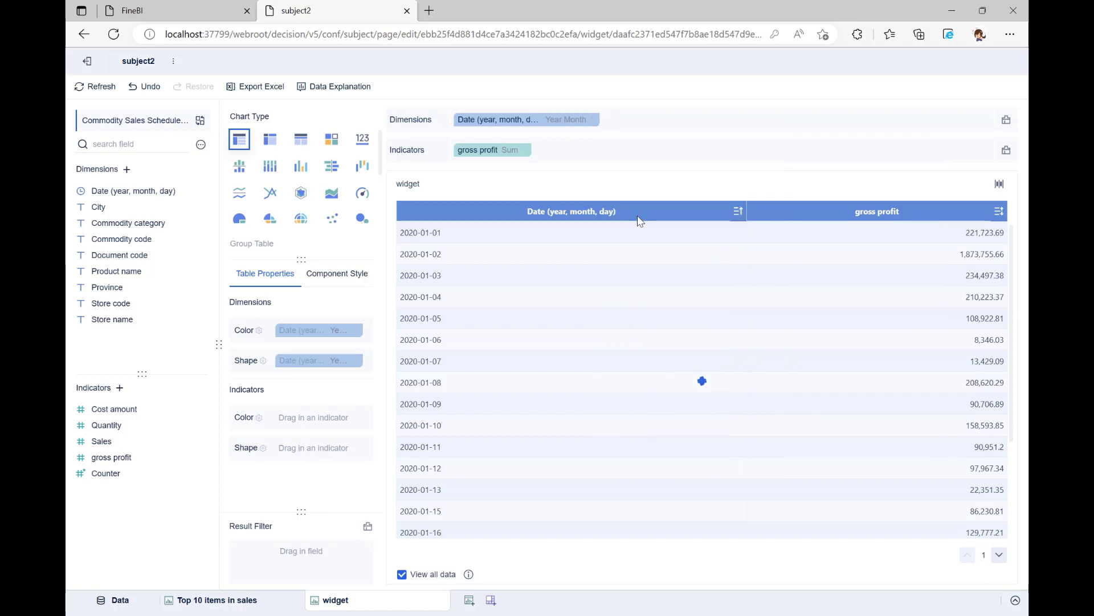
# Edit the monthly dimension's display name to 'Date'
pyautogui.press('BackSpace')
pyautogui.press('BackSpace')
pyautogui.press('BackSpace')
pyautogui.press('BackSpace')
pyautogui.press('BackSpace')
pyautogui.press('BackSpace')
pyautogui.press('BackSpace')
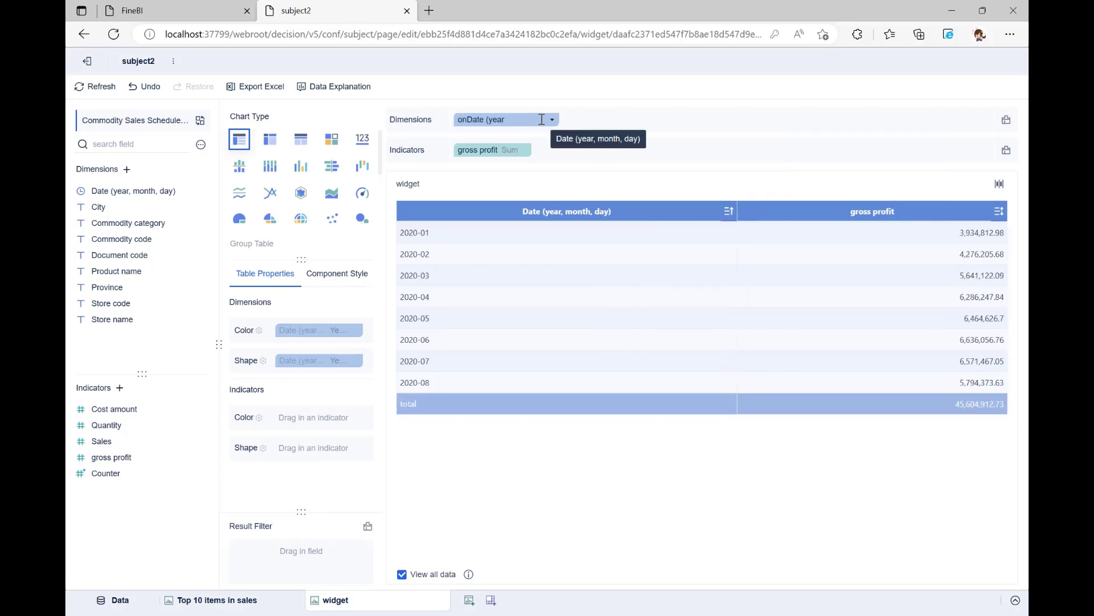
pyautogui.press('Delete')
pyautogui.press('Delete')
pyautogui.press('Return')
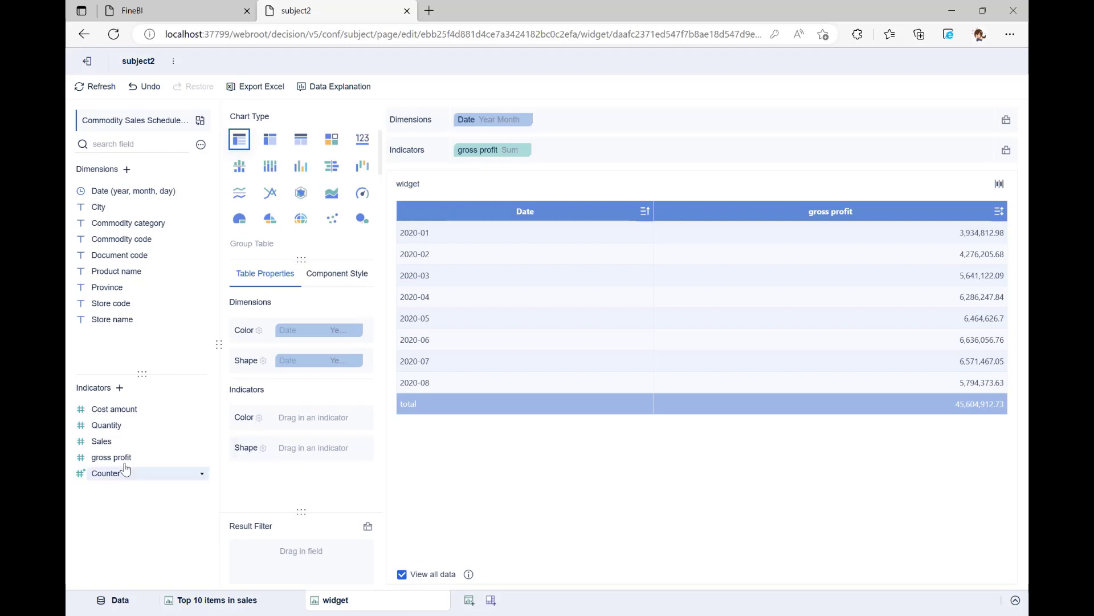
# Add gross profit again as an indicator with the Chain growth rate quick calculation
pyautogui.moveTo(194, 456); pyautogui.dragTo(572, 156)
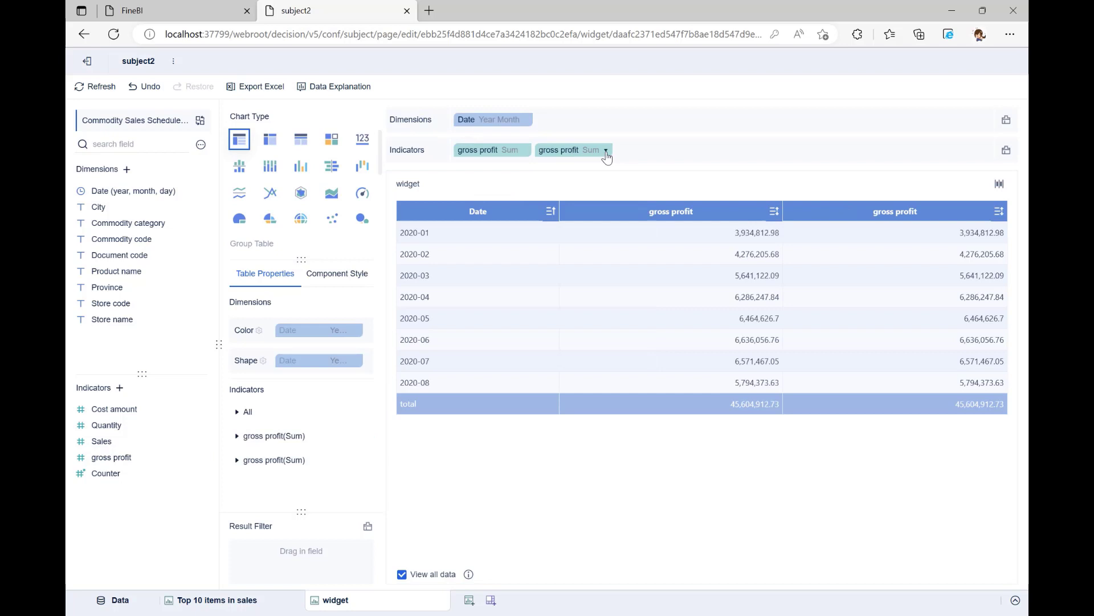
pyautogui.click(606, 151)
pyautogui.moveTo(622, 192)
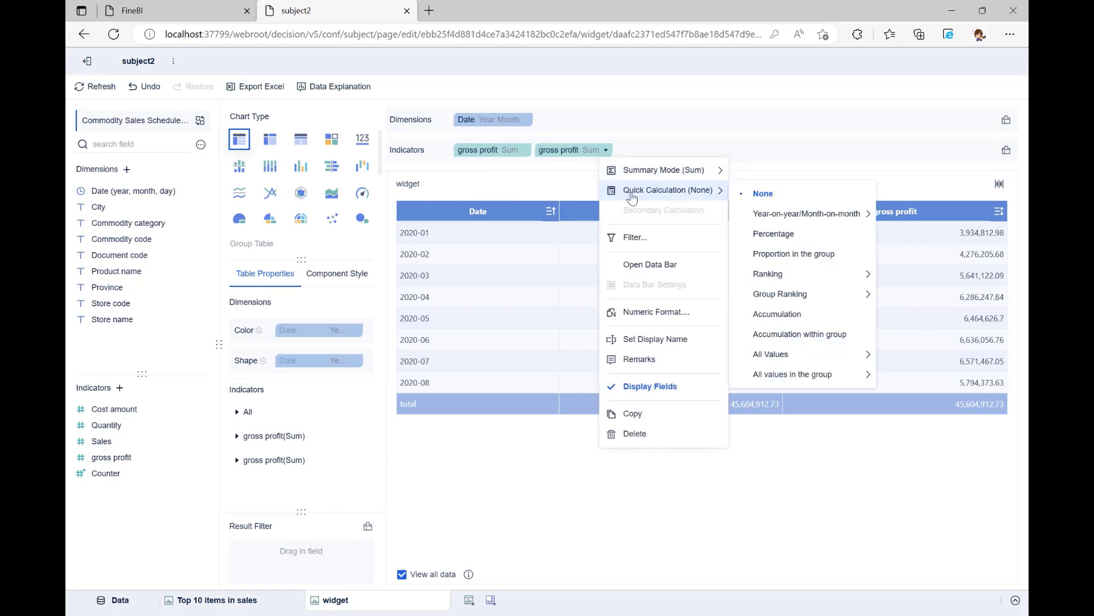
pyautogui.moveTo(762, 219)
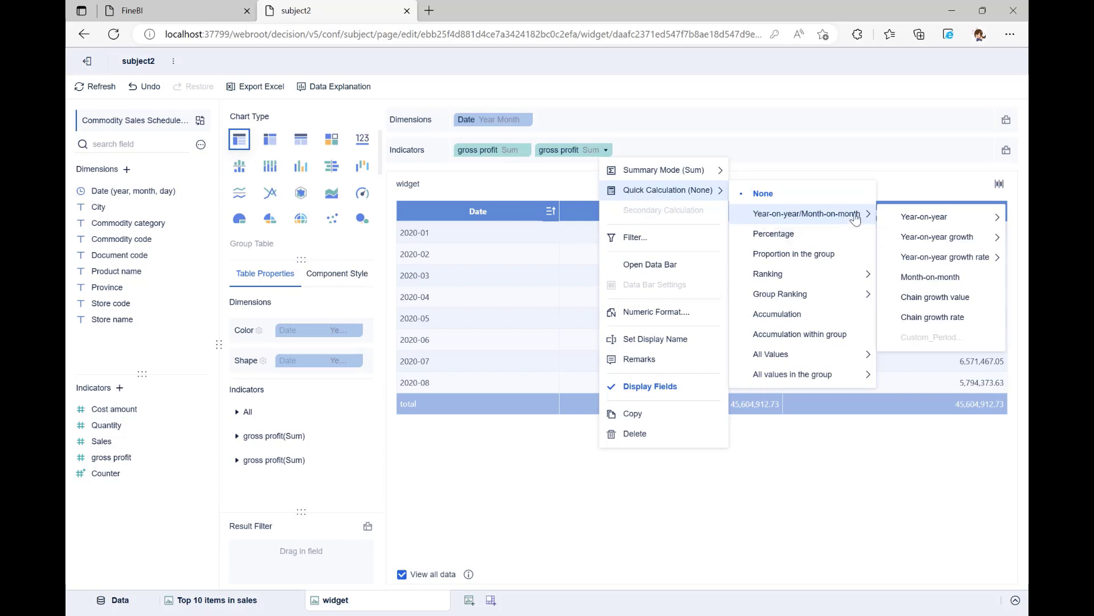
pyautogui.click(909, 320)
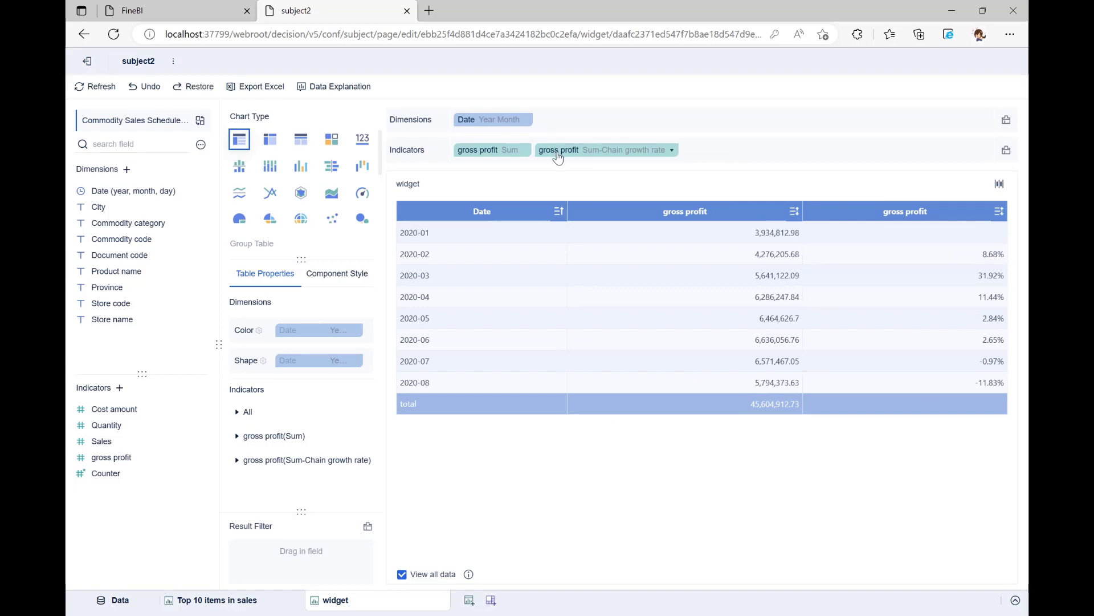
# Rename the growth-rate indicator to 'gross profit chain growth rate'
pyautogui.doubleClick(538, 153)
pyautogui.write('gross profit chain growth rate')
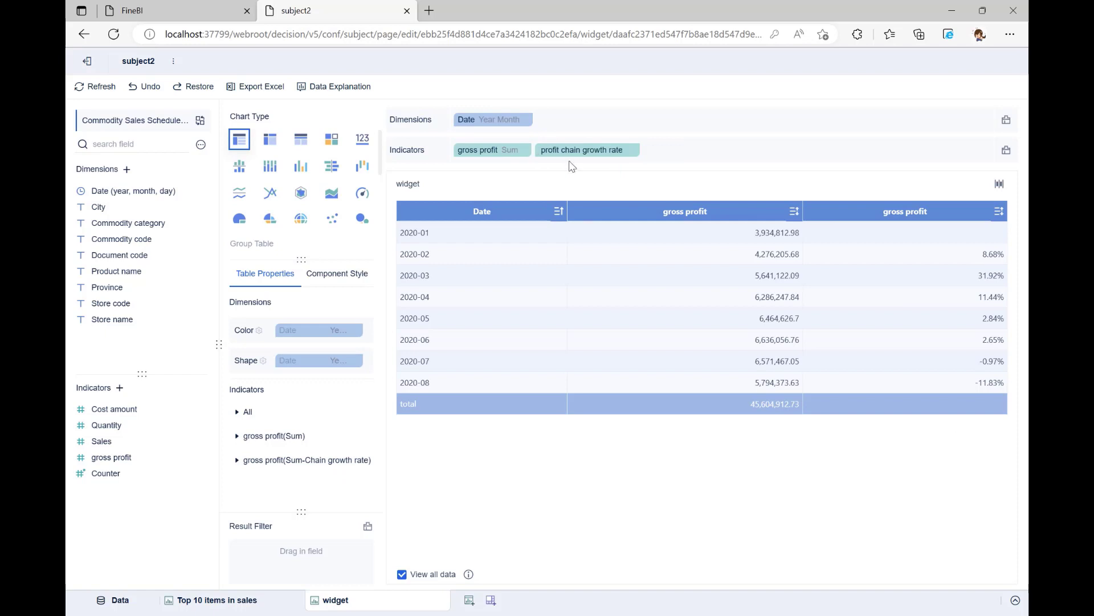
pyautogui.click(580, 169)
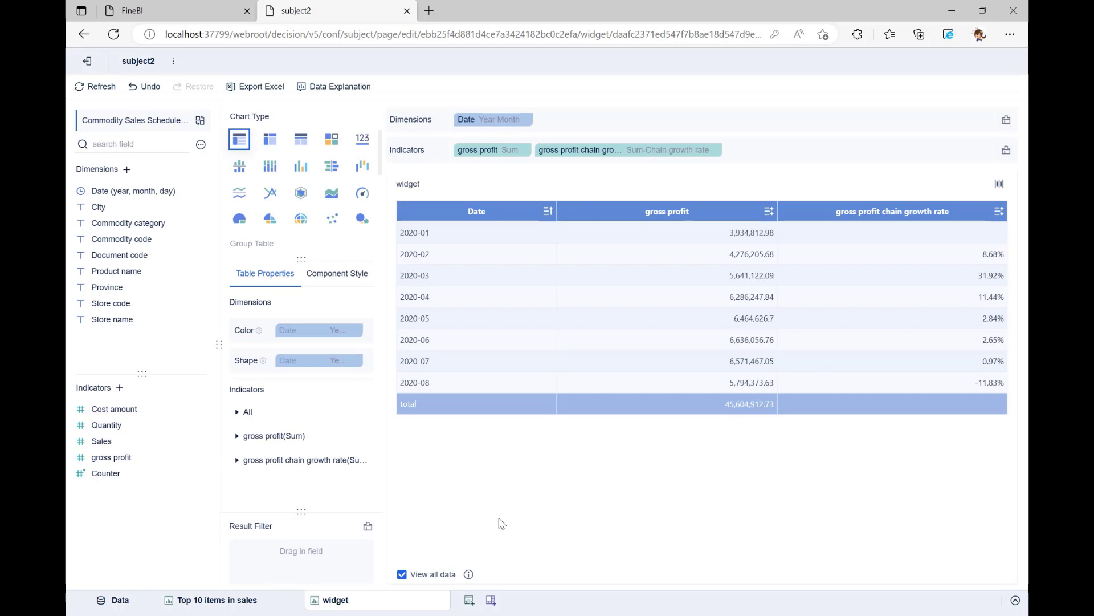
# Rename the second widget tab to 'Gross profit chain growth rate'
pyautogui.doubleClick(359, 600)
pyautogui.write('Gross profit chain growth rate')
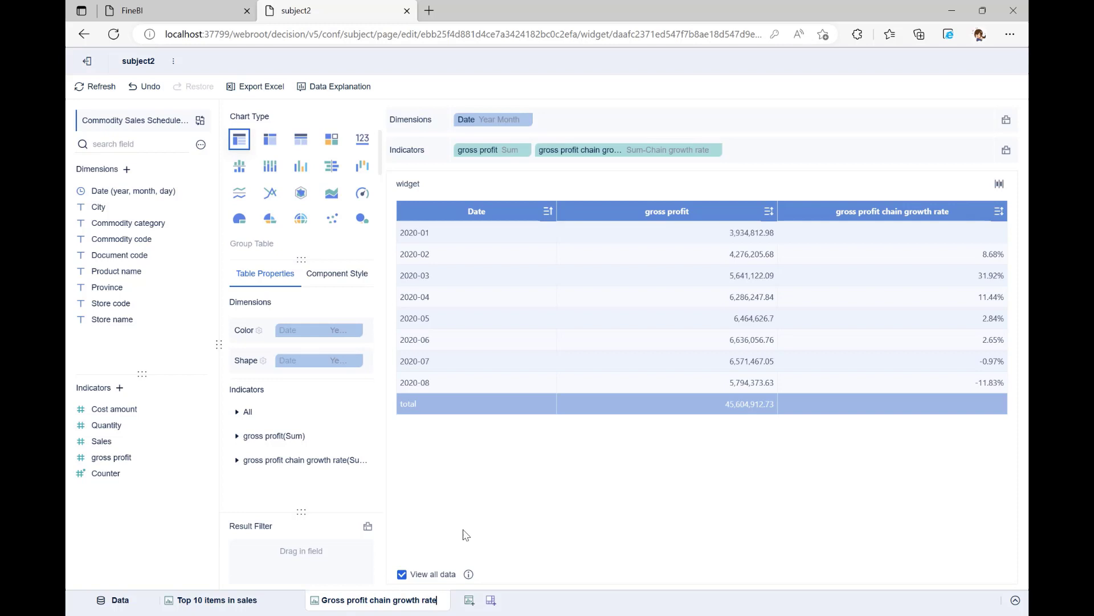
pyautogui.press('Return')
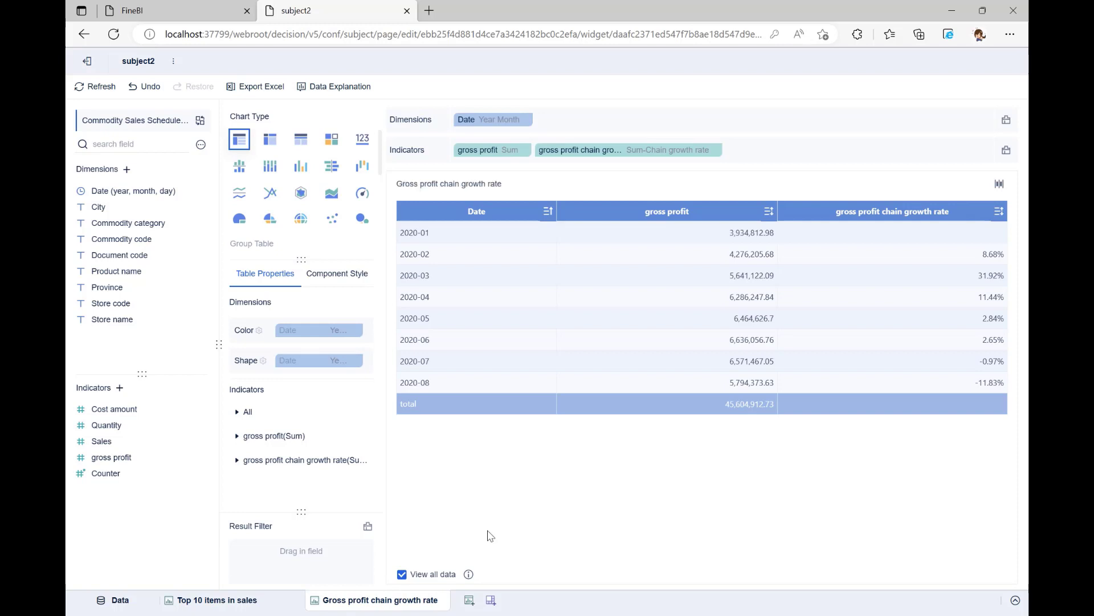